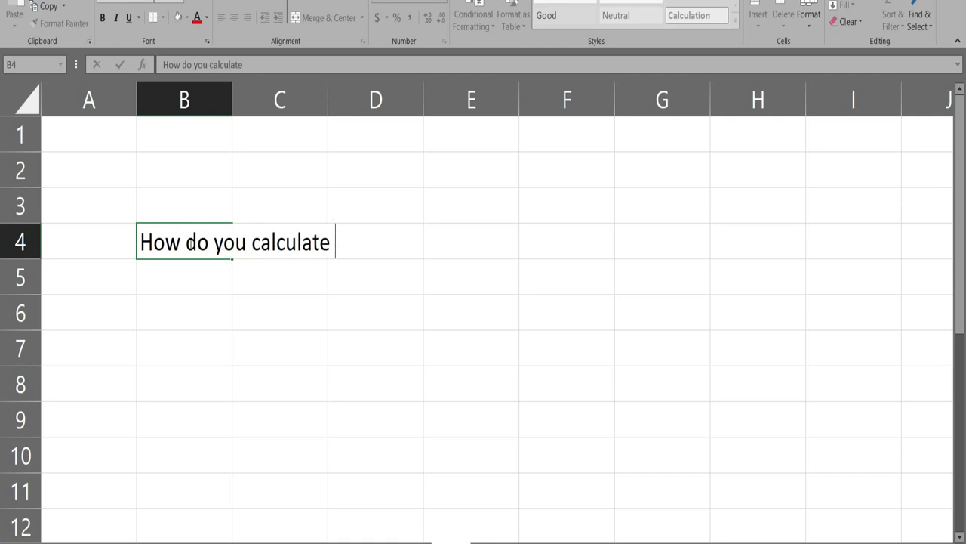
Complete the question in cell B4 to read "How do you calculate the dose volume for the experimental animals?".
text(the dose volume)
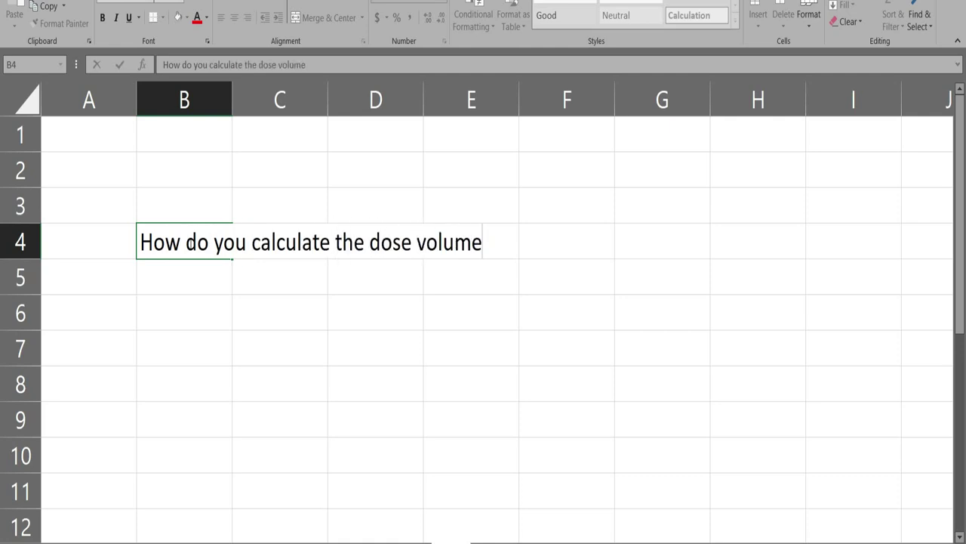
text( for the experimental anima)
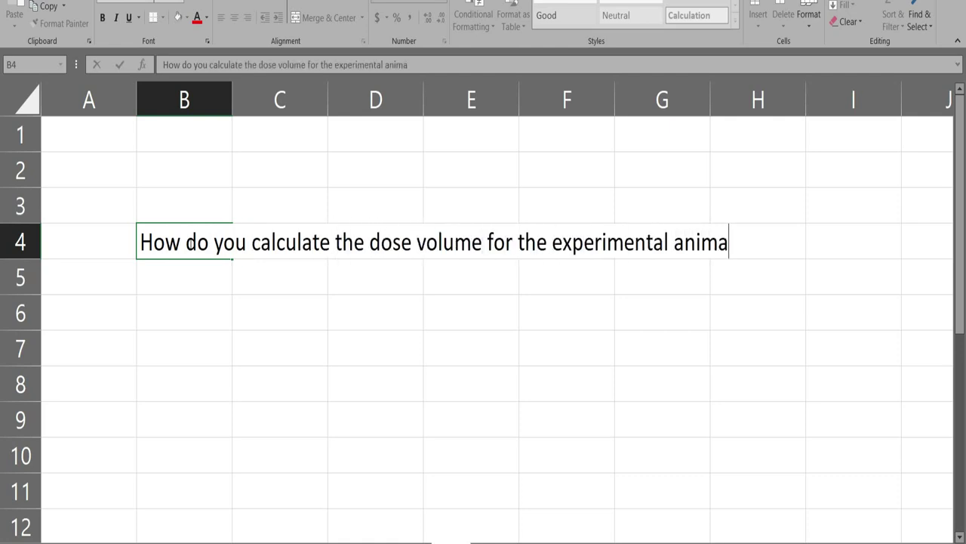
text(ls?)
click(388, 320)
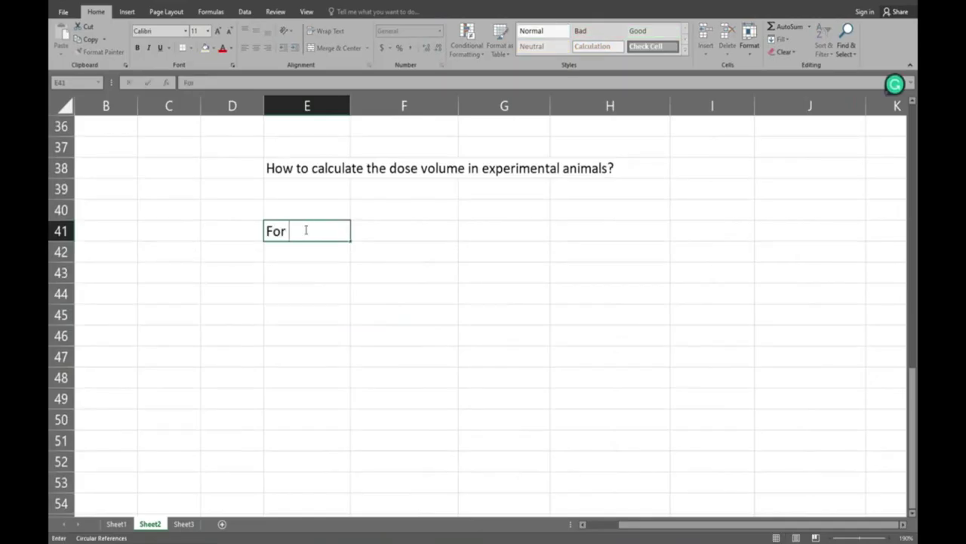
Fill in row 41 beside "For" with Mice in F41, 10 in G41 and mL/kg in H41.
click(373, 233)
text(Mice)
scroll(536, 167, down, 1)
click(536, 168)
text(10)
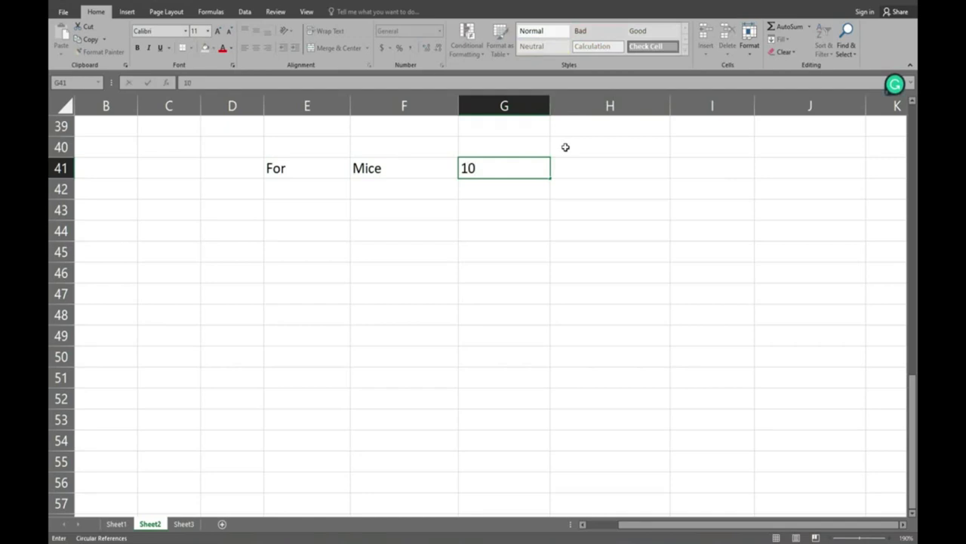
click(570, 166)
text(mL)
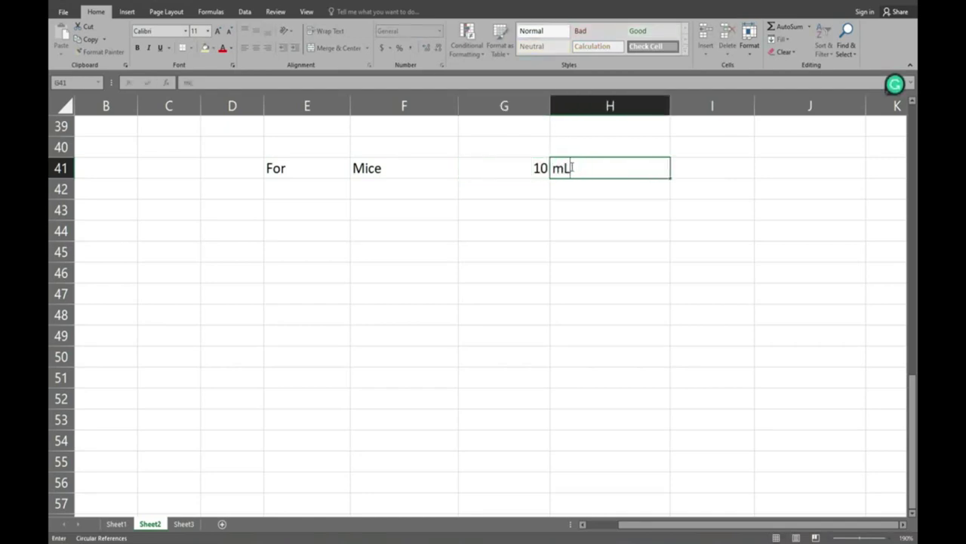
text(/kg)
Add an example for mice in row 43 with the label "ex." in E43 and the weight 23g in F43.
click(370, 210)
click(342, 210)
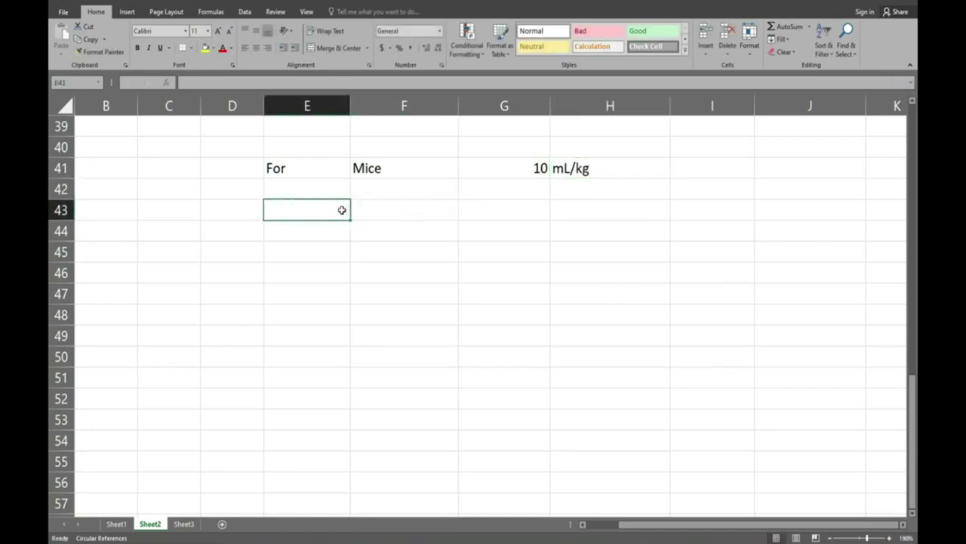
text(ex.)
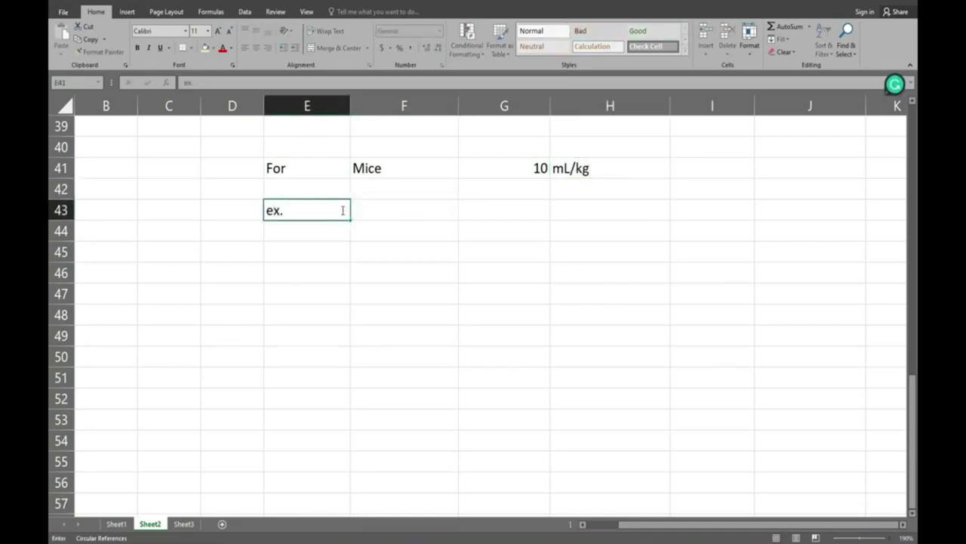
click(368, 214)
text(23)
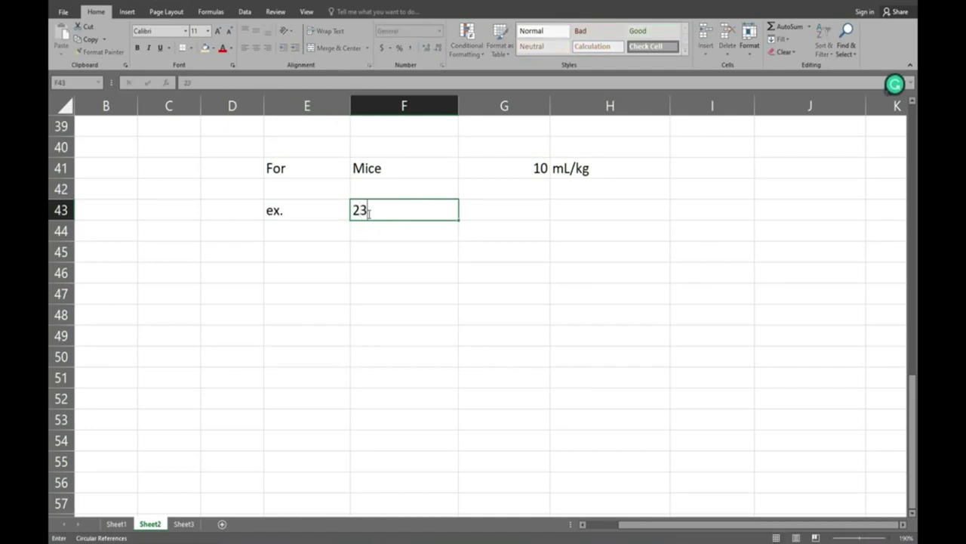
text(g)
Calculate the mouse dose volume in G43 with =23/100 and enter its unit mL in H43.
click(538, 210)
text(=23)
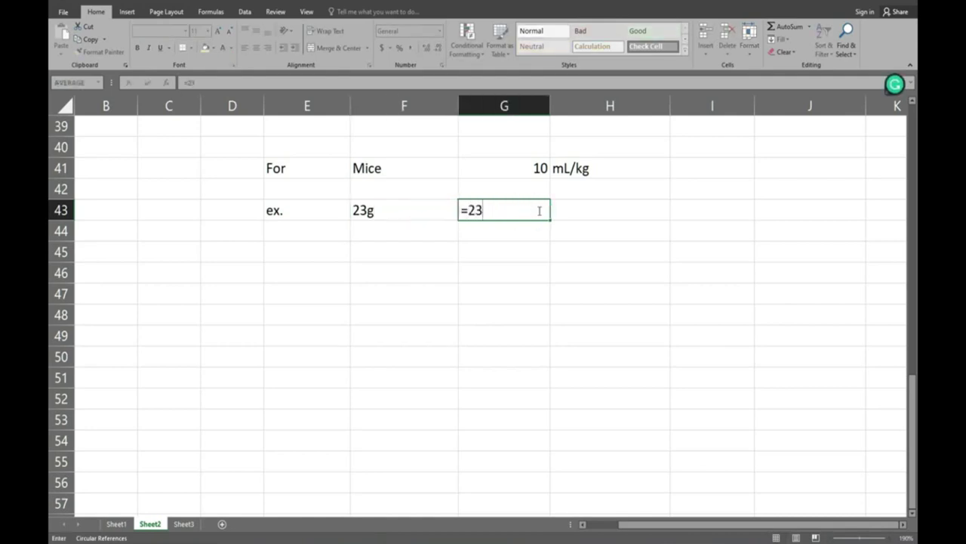
text(/100)
drag(513, 211, 490, 211)
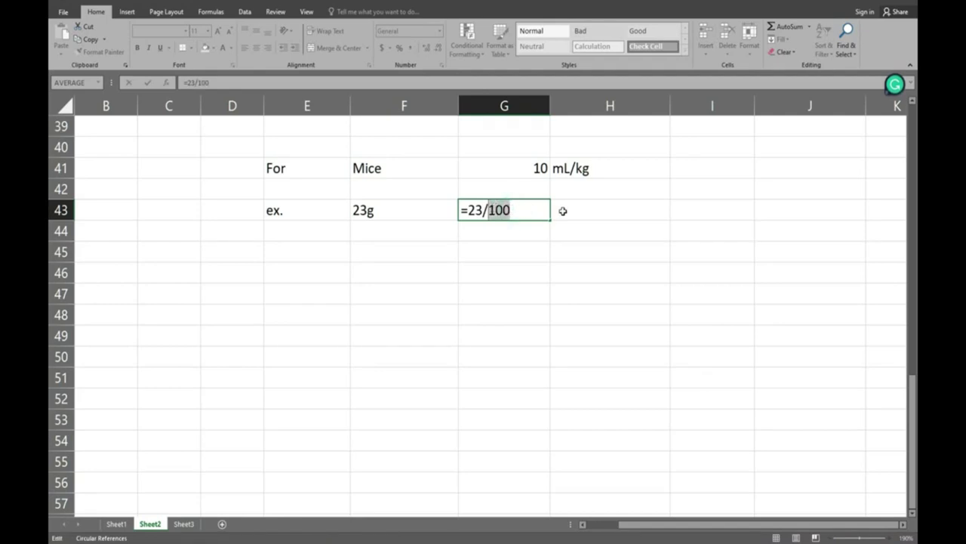
key(F2)
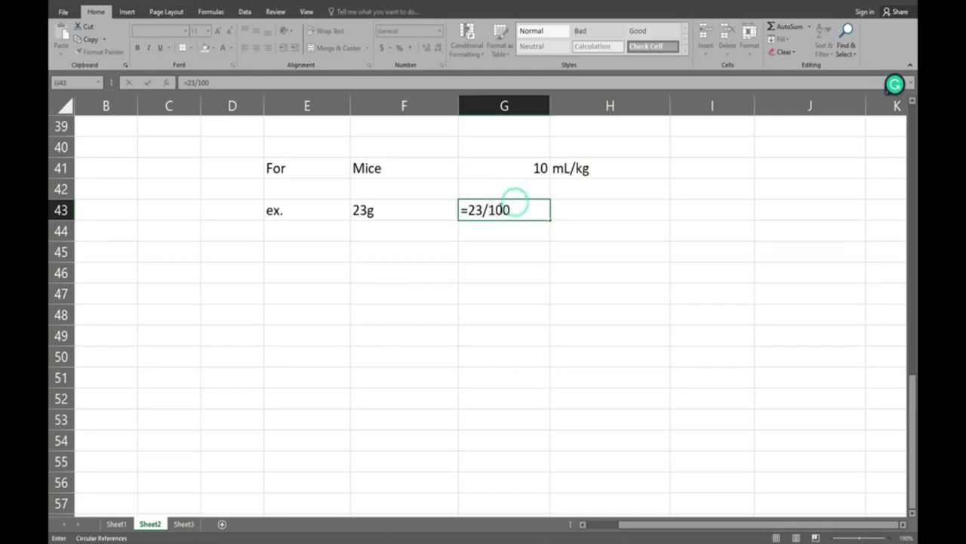
click(524, 211)
drag(514, 210, 489, 210)
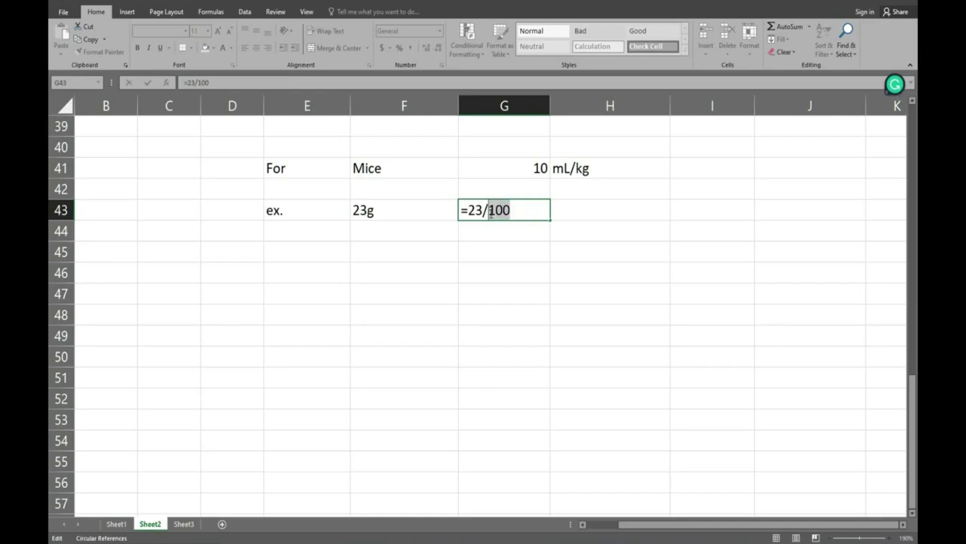
key(Return)
click(572, 210)
text(mL)
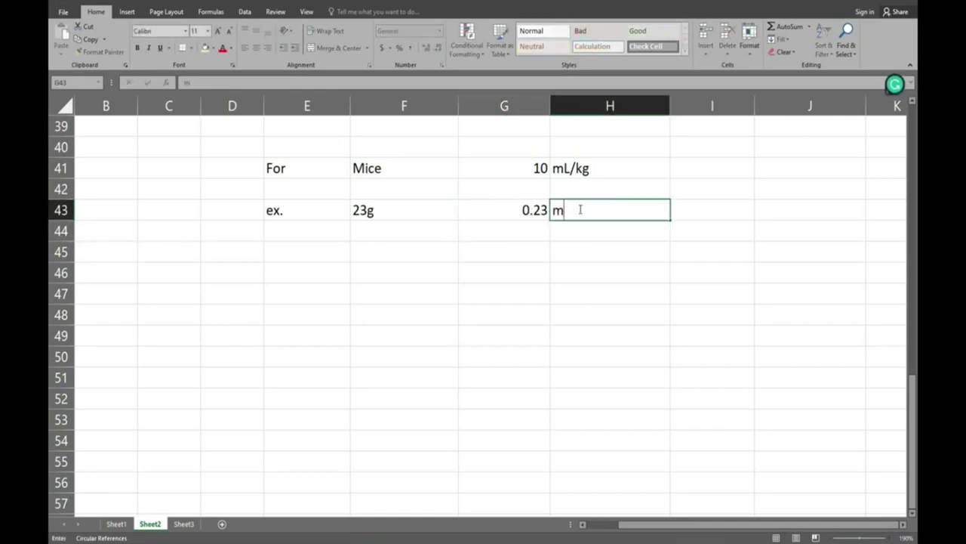
click(586, 230)
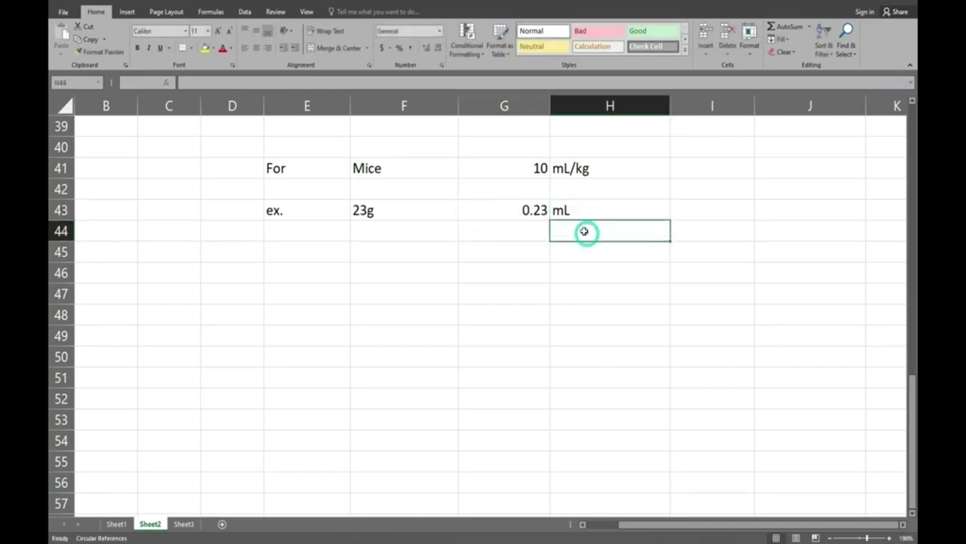
click(573, 209)
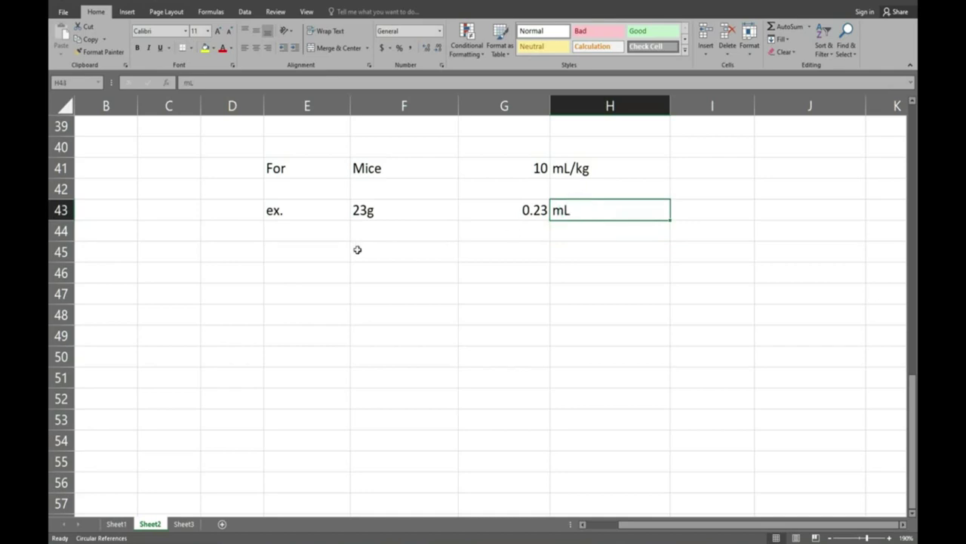
Fill in row 45 with For in E45, Rats in F45, 5 in G45 and mL/kg in H45.
click(296, 252)
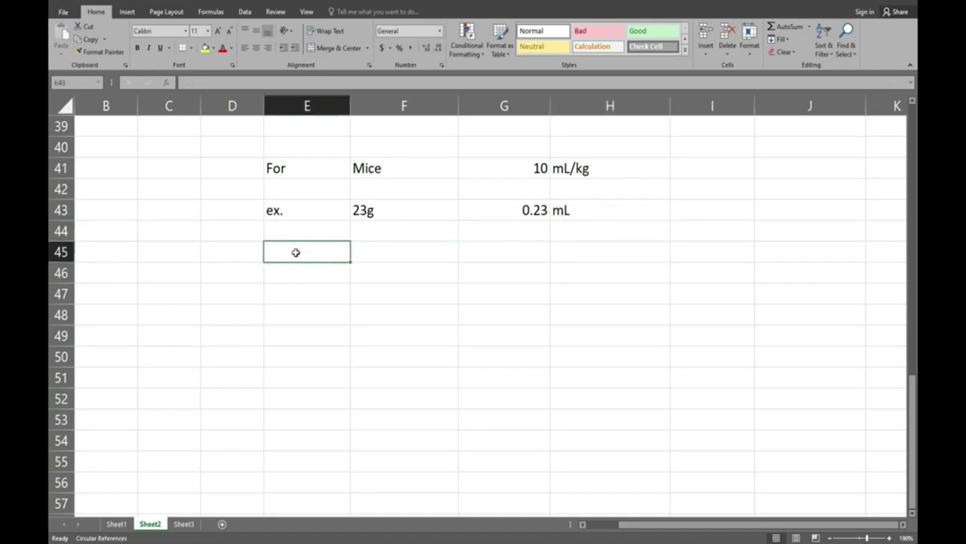
text(For)
key(Tab)
text(Rats)
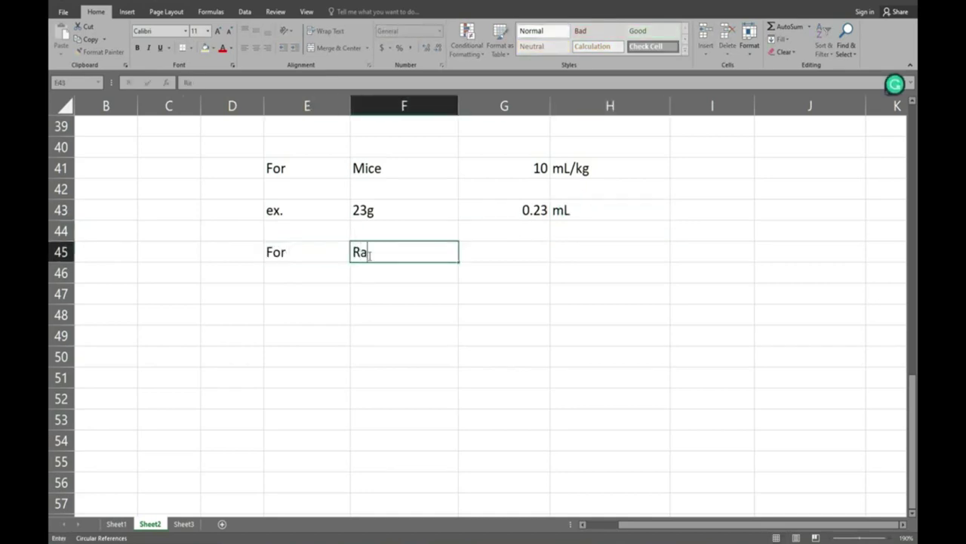
click(542, 253)
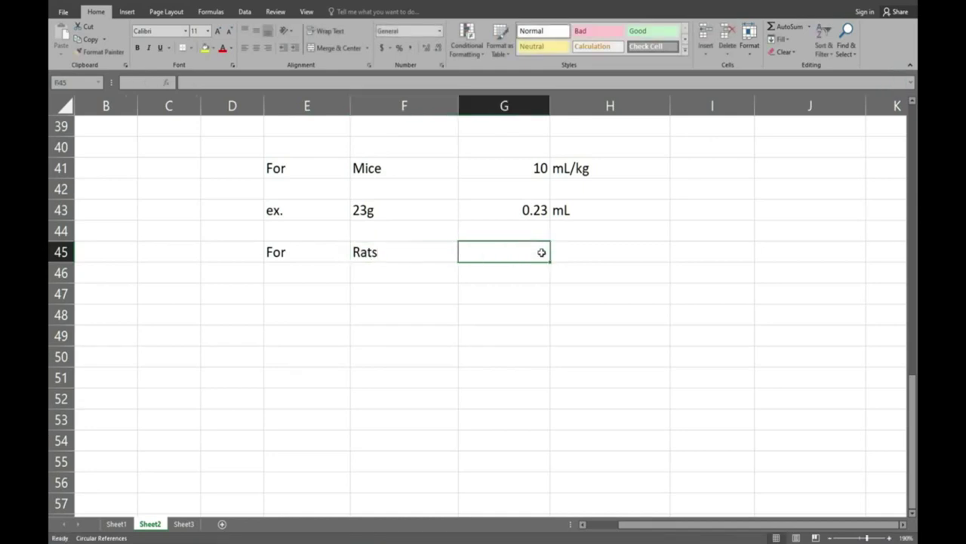
text(5)
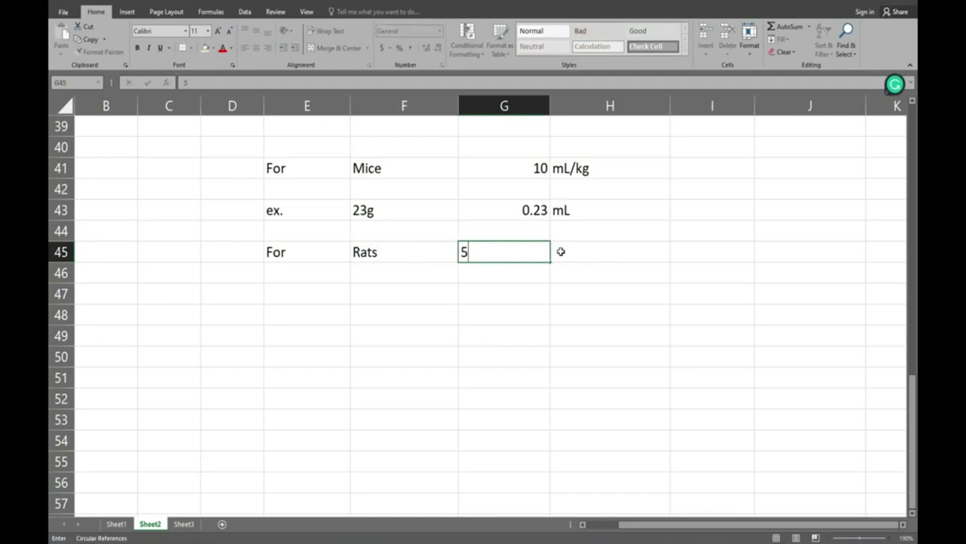
click(561, 252)
text(mL)
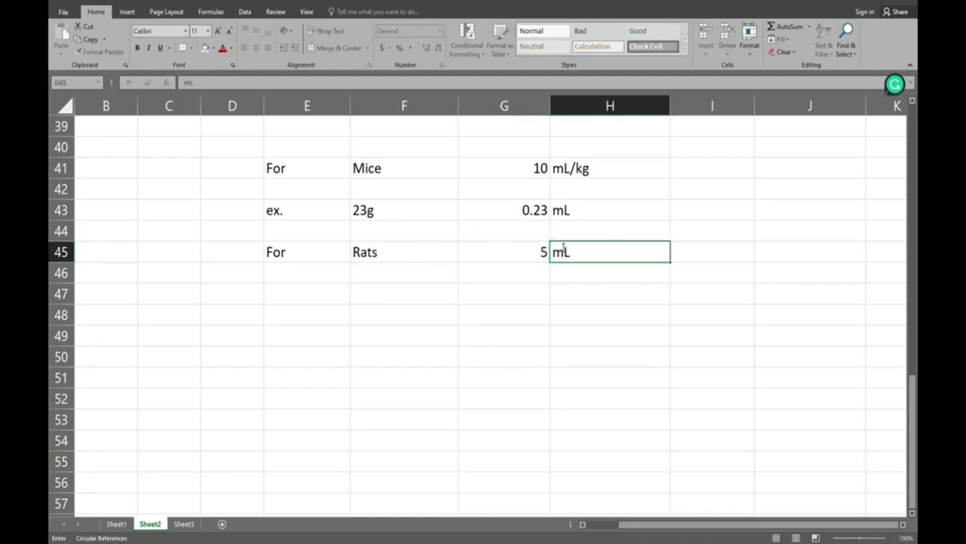
text(/kg)
click(592, 294)
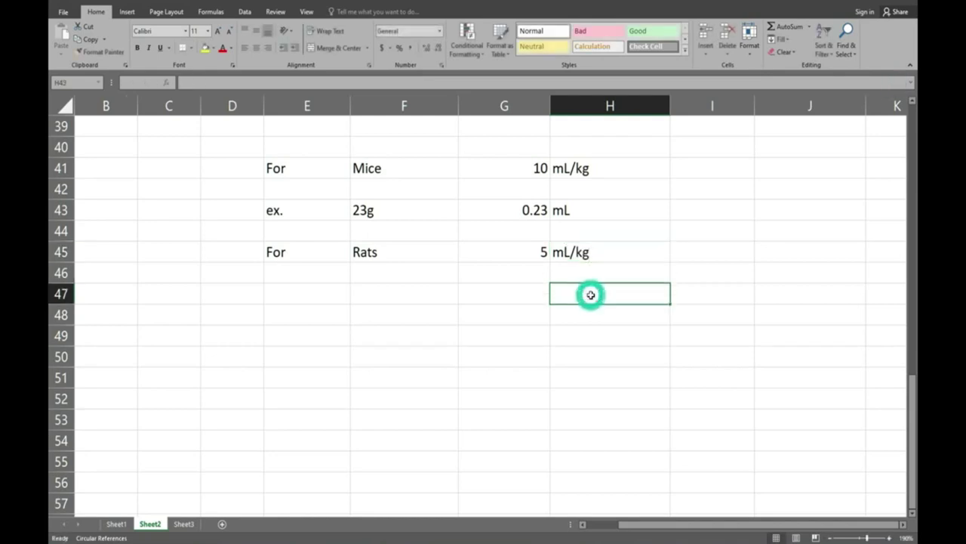
Enter the example rat weight 365g in cell F47.
click(362, 291)
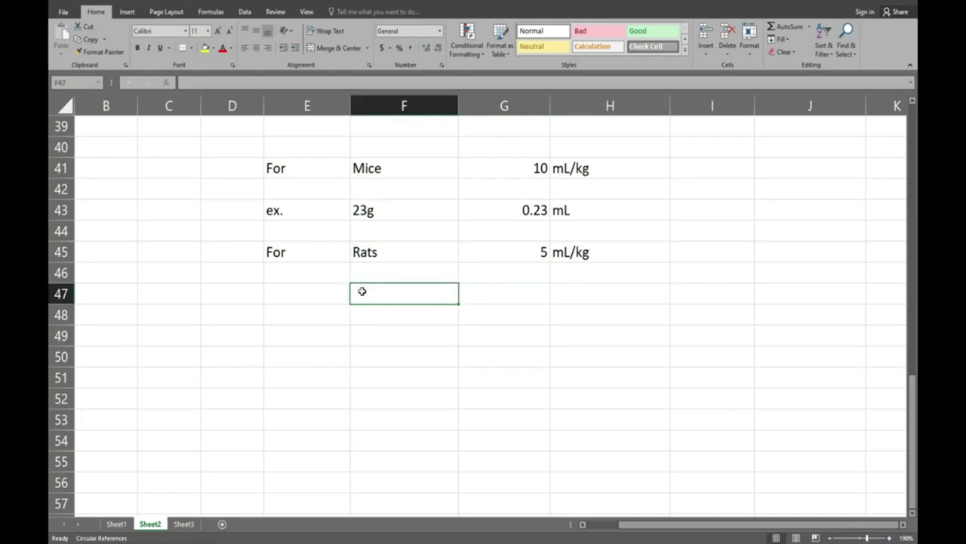
text(365)
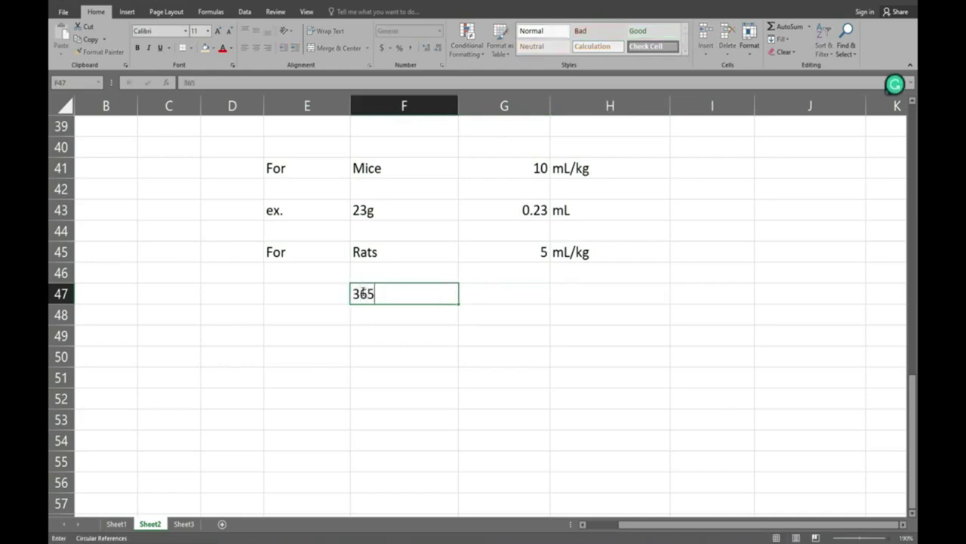
text(g)
Calculate the rat dose volume in G47 with =365/200 and enter its unit mL in H47.
click(533, 297)
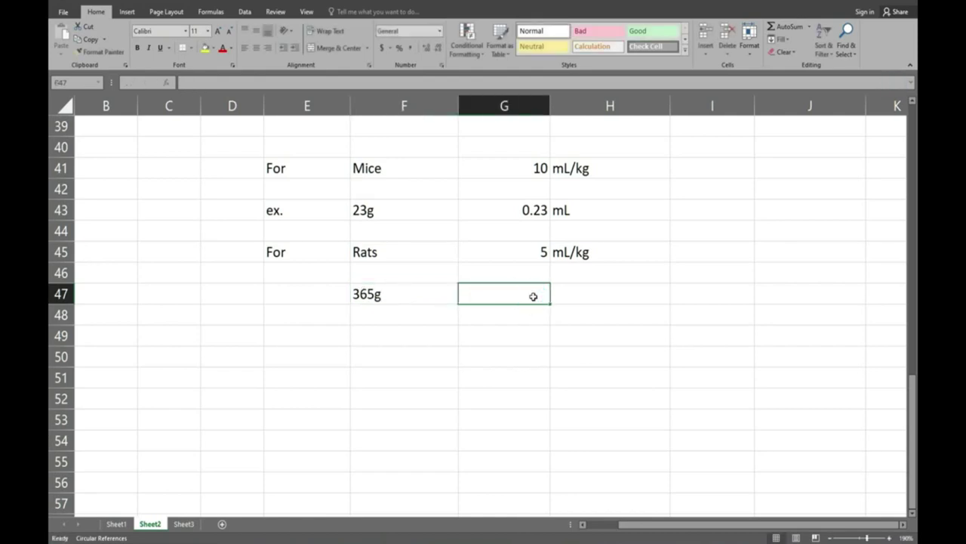
text(=)
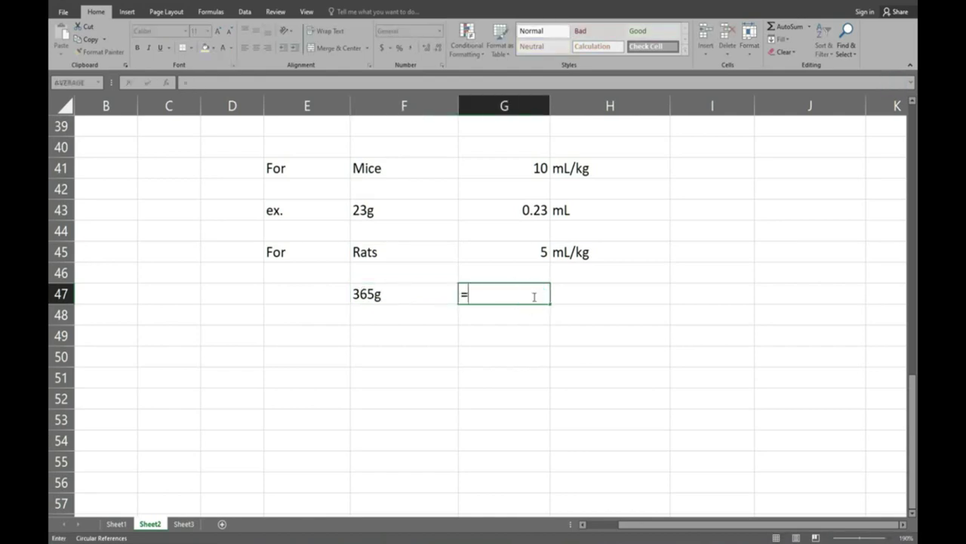
text(365)
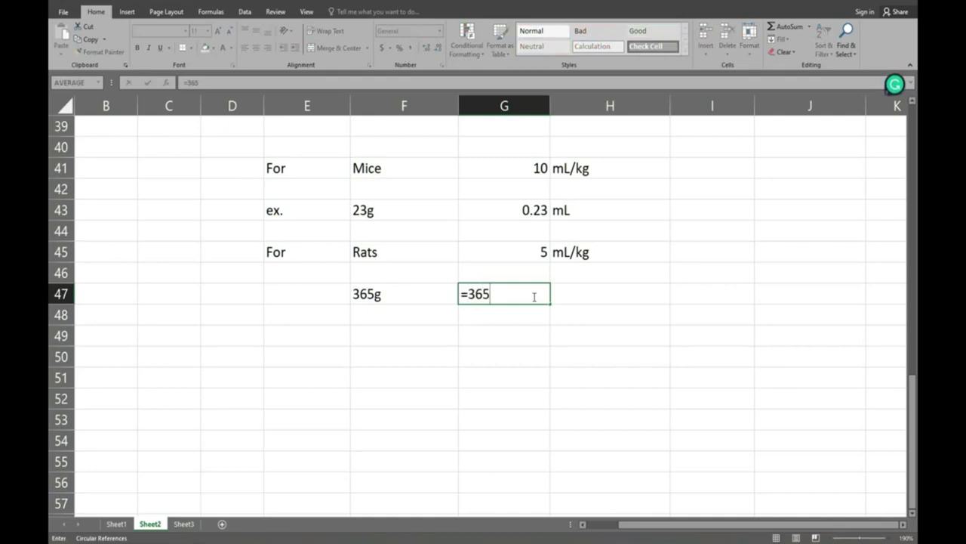
text(/200)
click(512, 296)
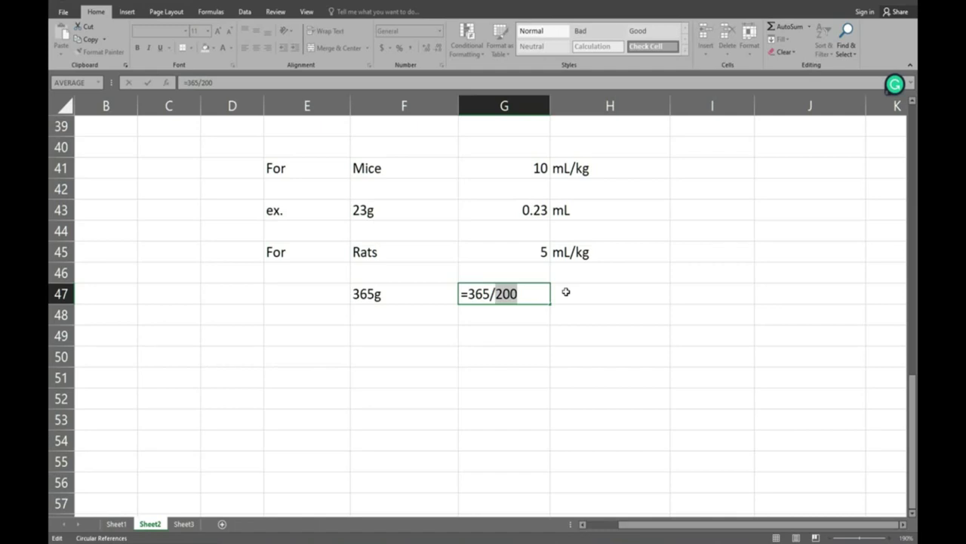
key(Return)
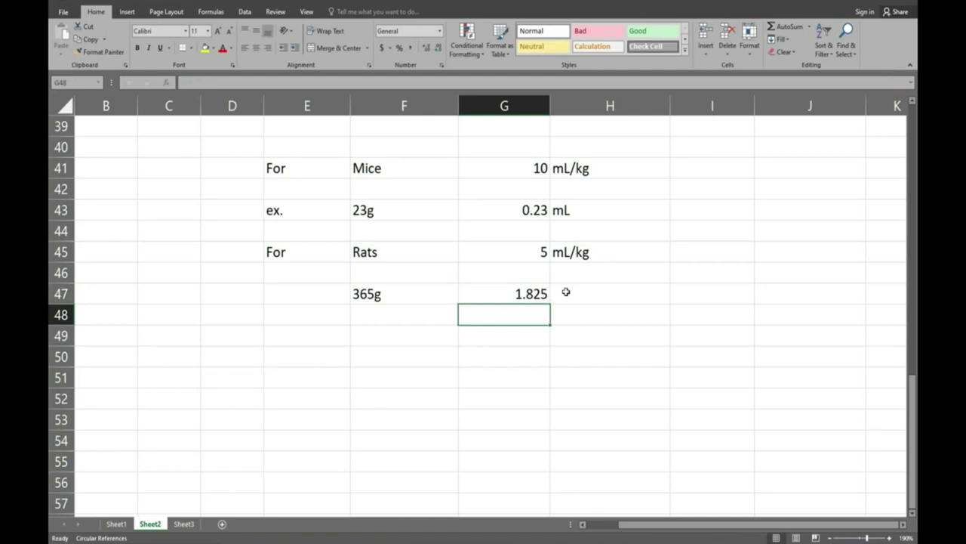
click(567, 292)
text(m)
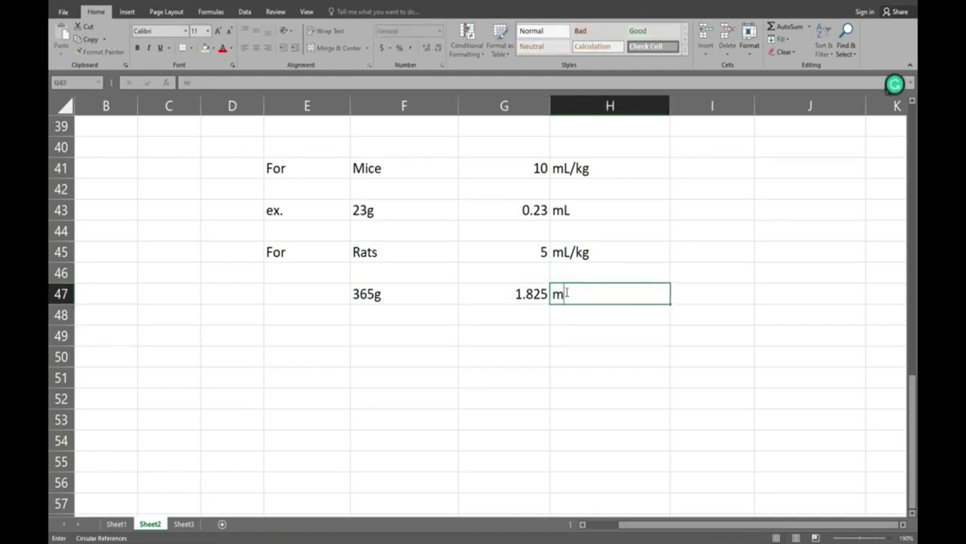
text(L)
Format the rat dose volume in G47 to show two decimal places.
click(533, 294)
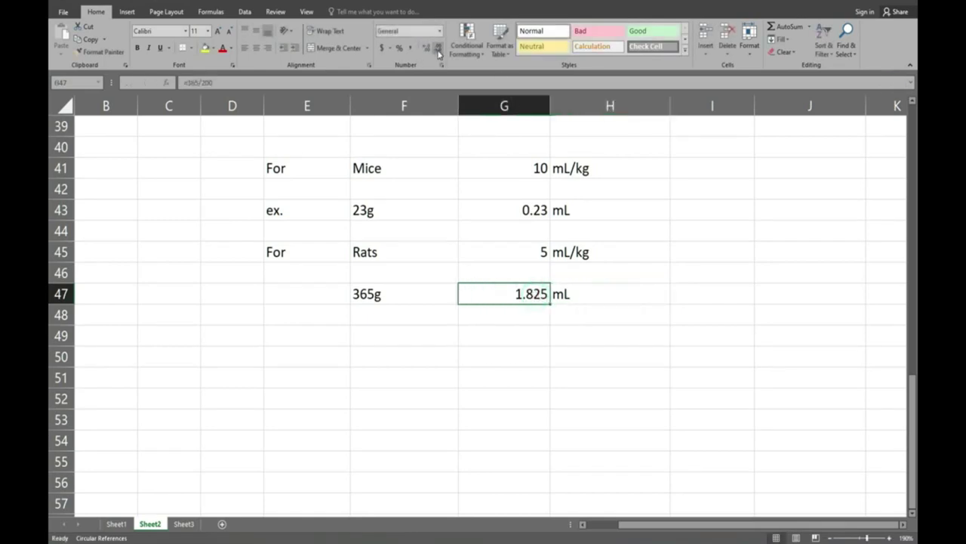
click(439, 54)
click(439, 54)
click(427, 49)
click(427, 49)
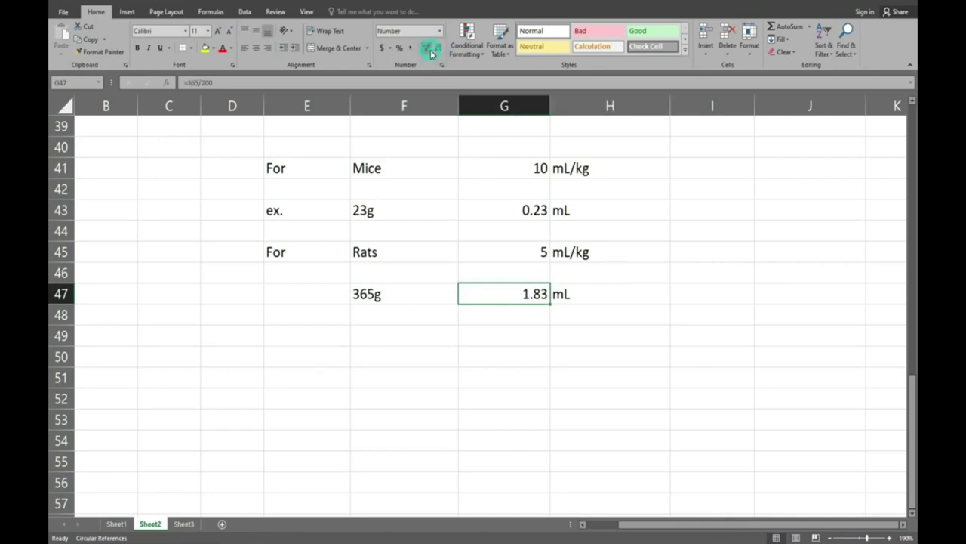
click(576, 297)
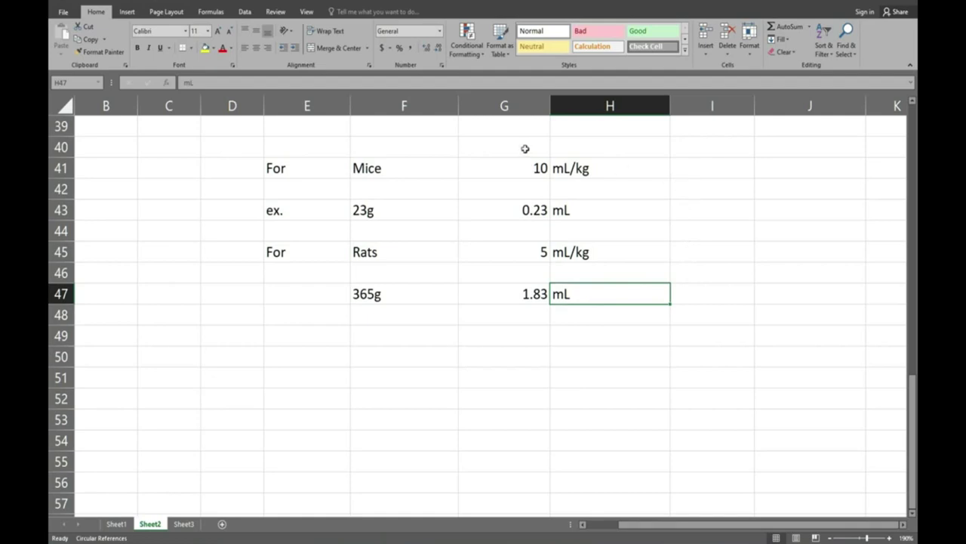
Merge and center cells G40 and H40 above the mice dose rate.
drag(513, 144, 587, 146)
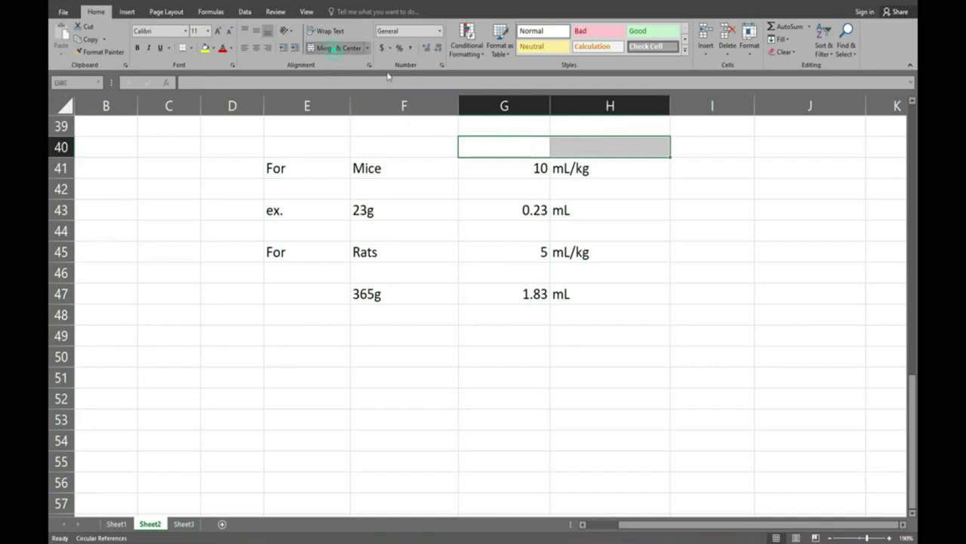
click(337, 48)
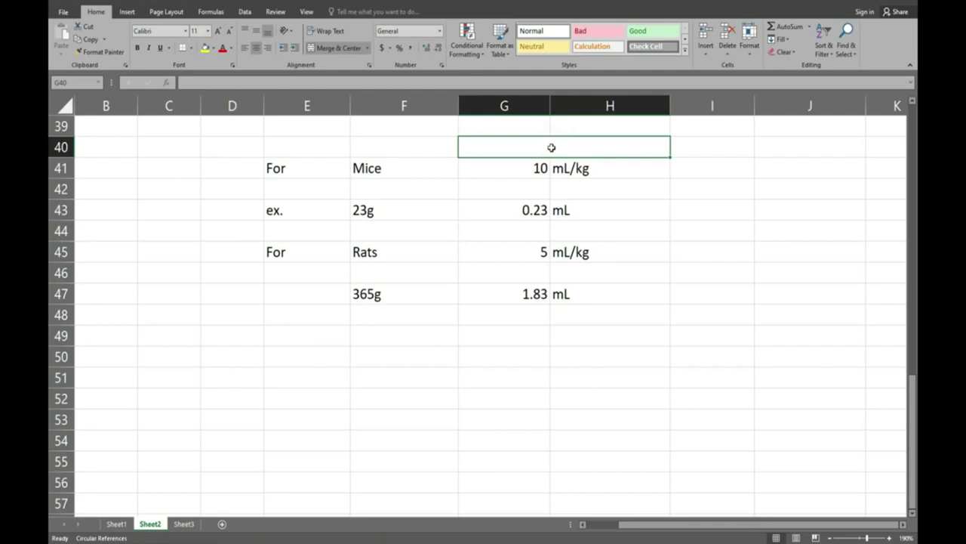
Enter Same in cell I43 beside the mice dose volume.
click(716, 210)
text(Same)
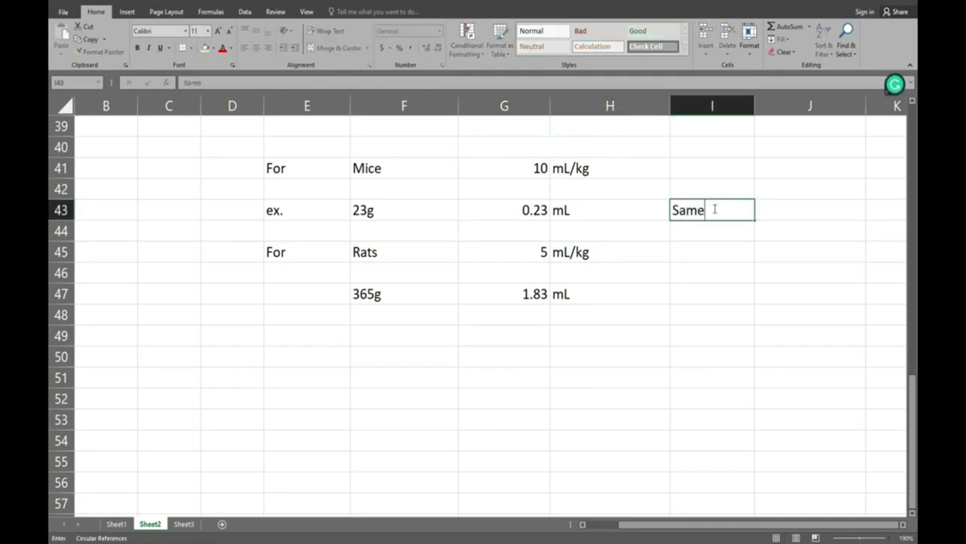
click(715, 286)
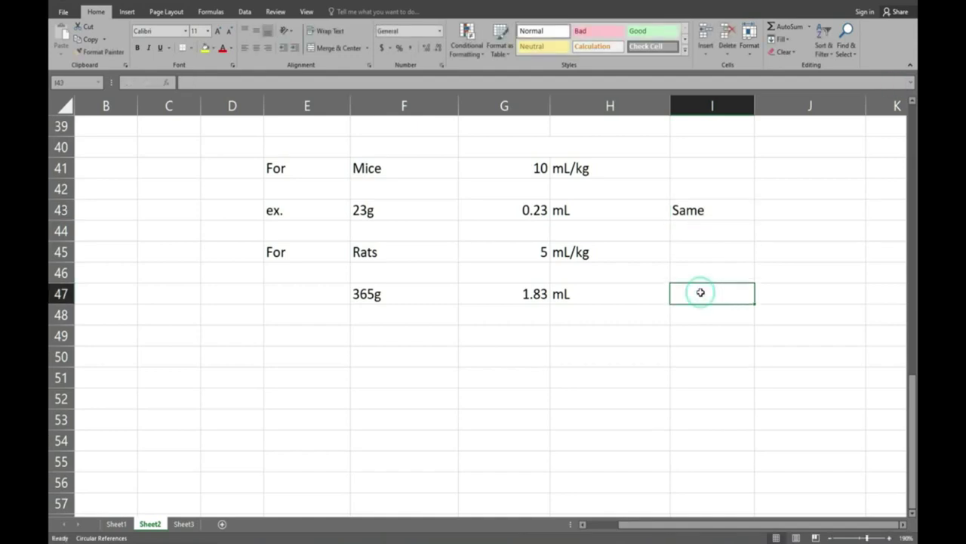
Calculate a second rat dose volume in I47 with =365/400 and enter its unit mL in J47.
double_click(701, 292)
text(=)
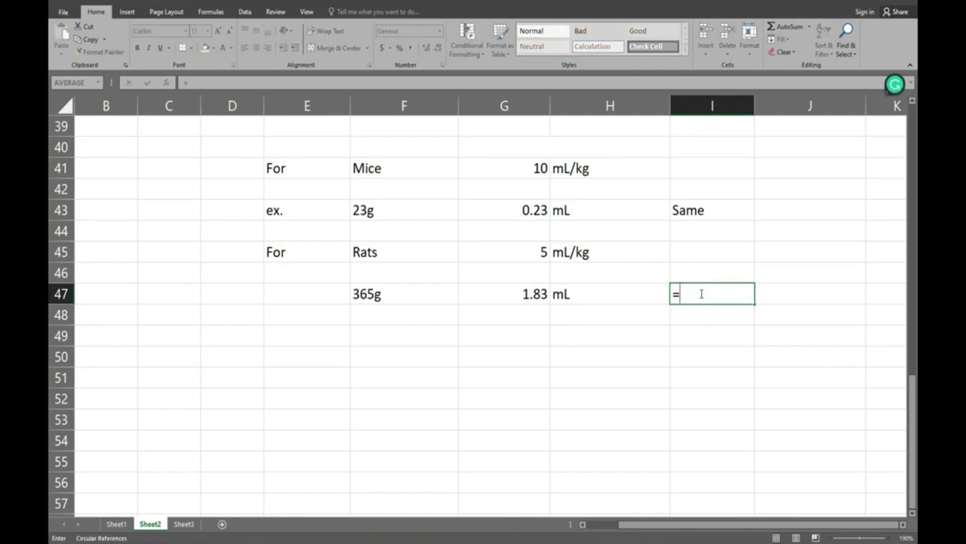
text(365/400)
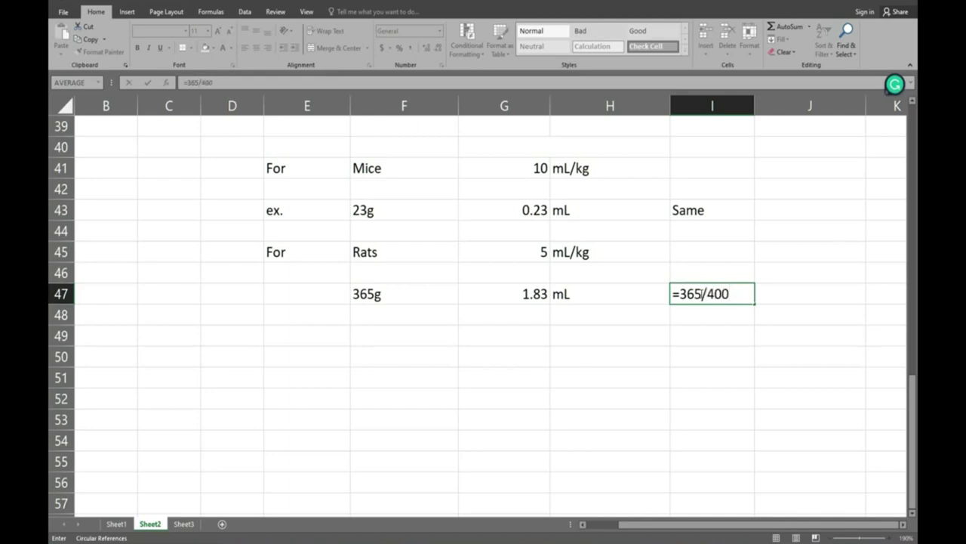
click(768, 294)
text(m)
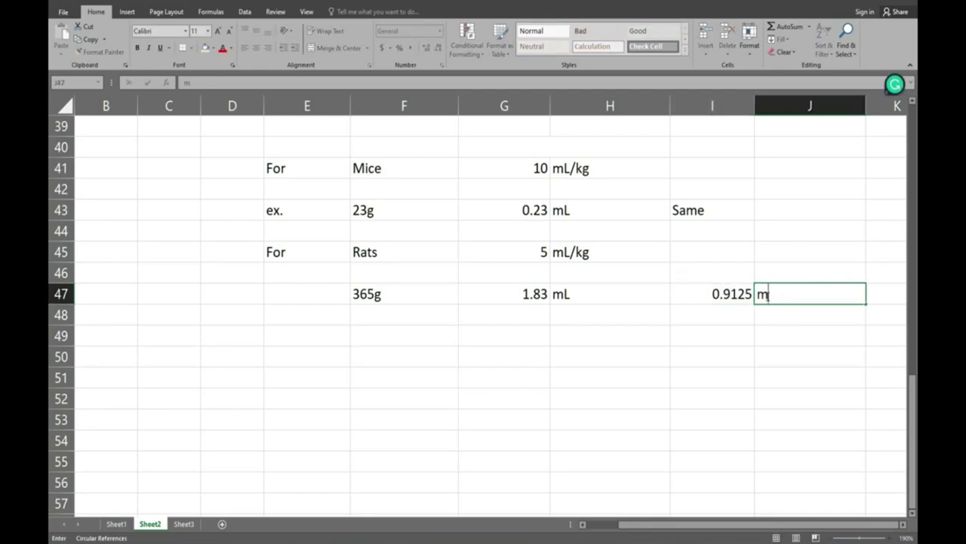
text(L)
Format the rat dose volume in I47 to show one decimal place.
click(733, 293)
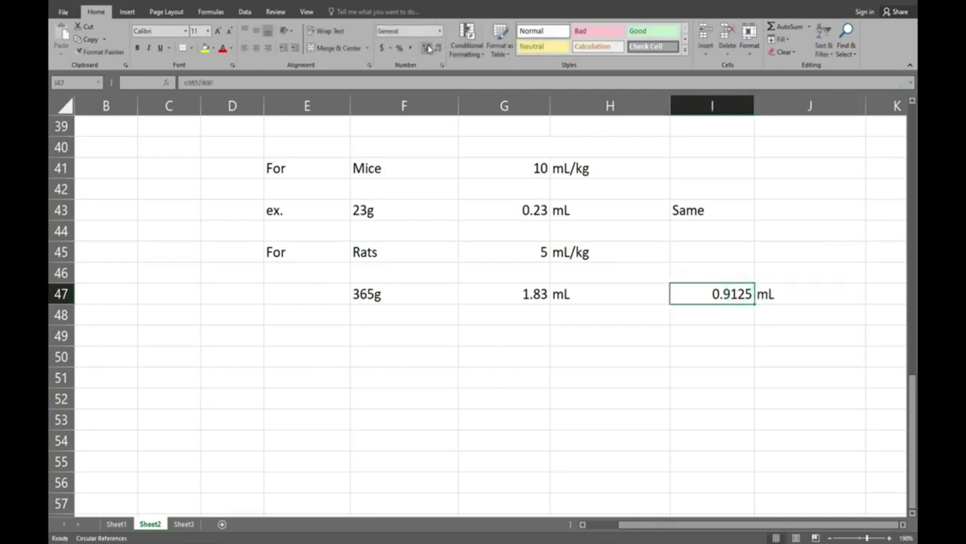
click(436, 49)
click(436, 50)
click(437, 49)
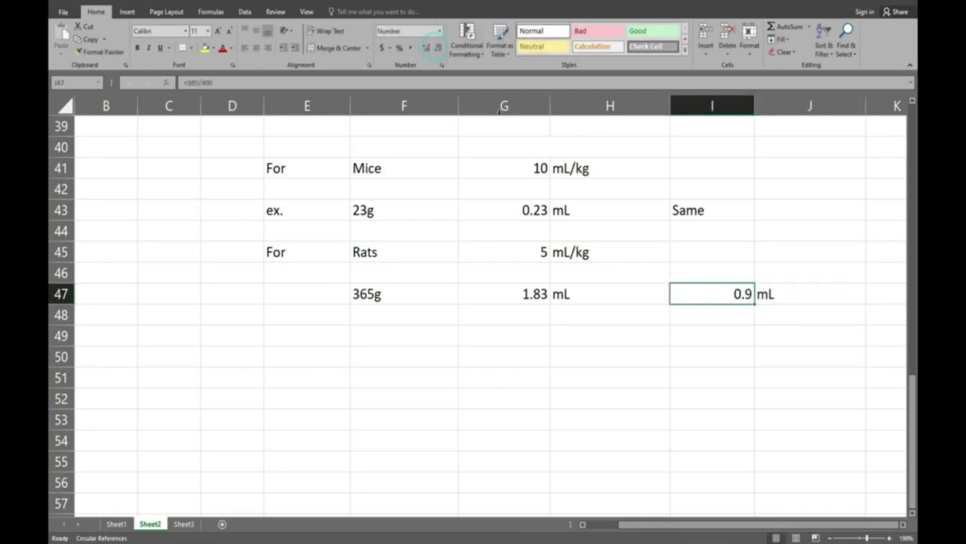
key(Right)
Increase the indent of the text Same in I43 by five levels.
click(694, 201)
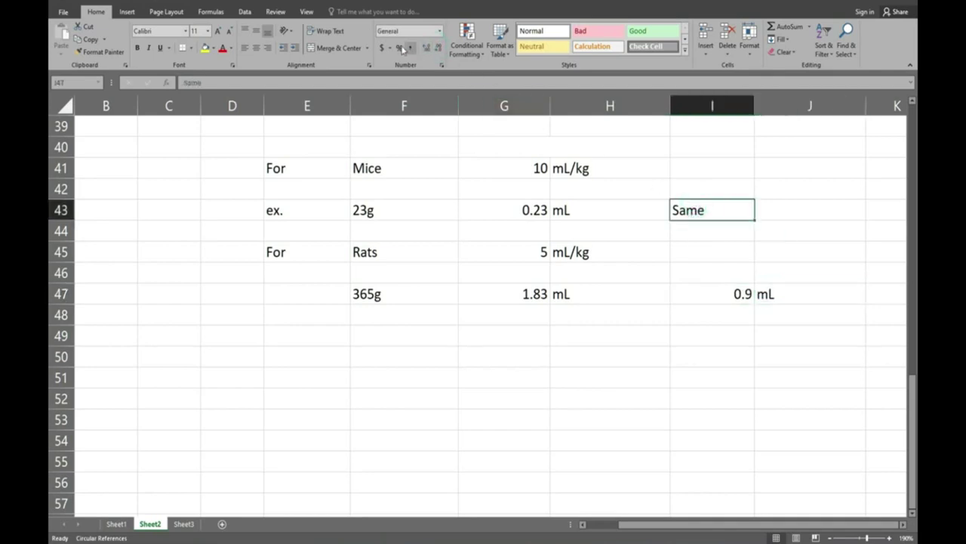
click(298, 48)
click(298, 48)
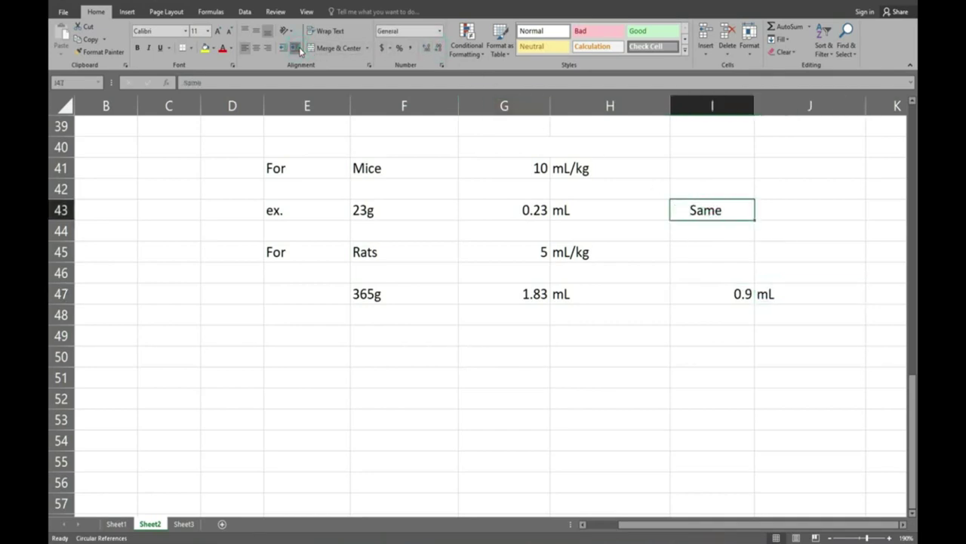
click(298, 49)
click(299, 49)
click(299, 49)
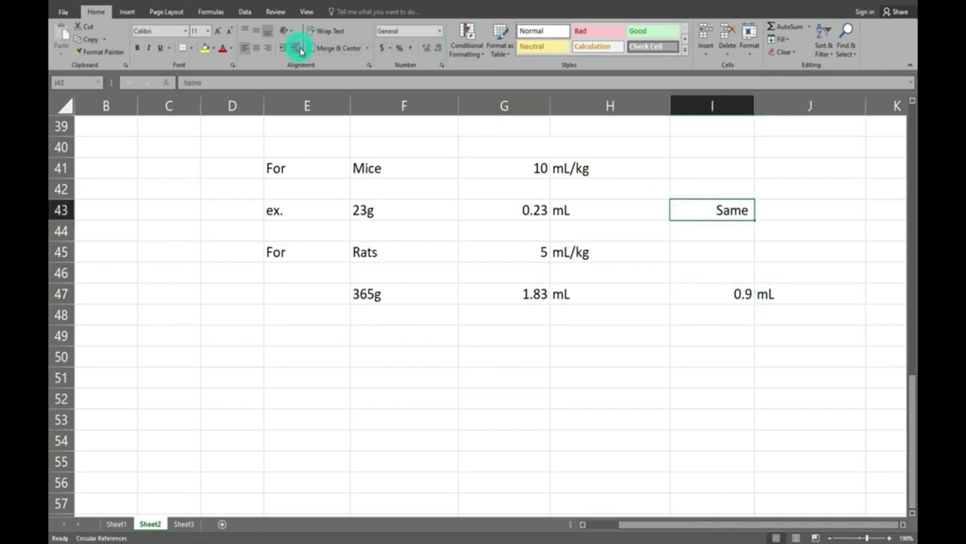
click(777, 309)
Enter the heading Oral dose in the merged cell G40:H40.
click(511, 146)
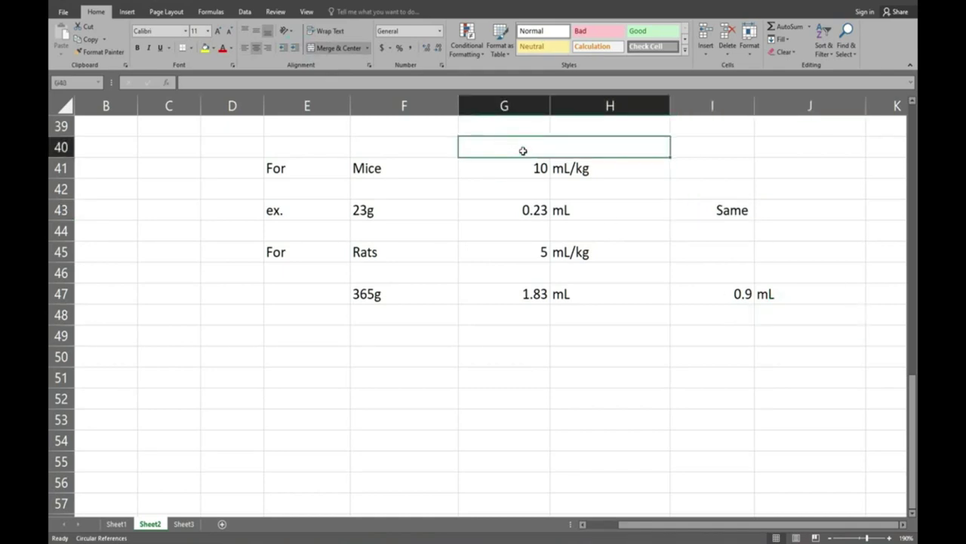
text(Oral )
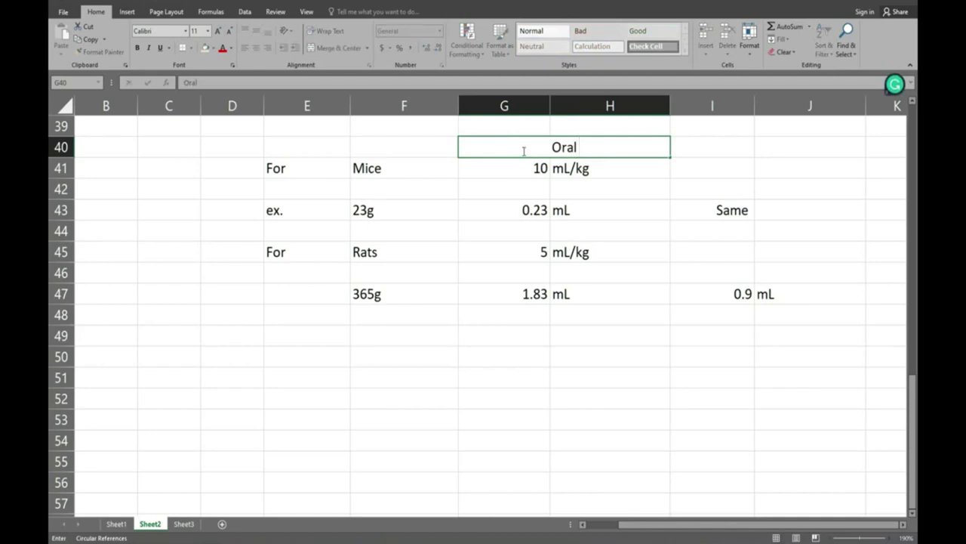
text(dose)
click(742, 147)
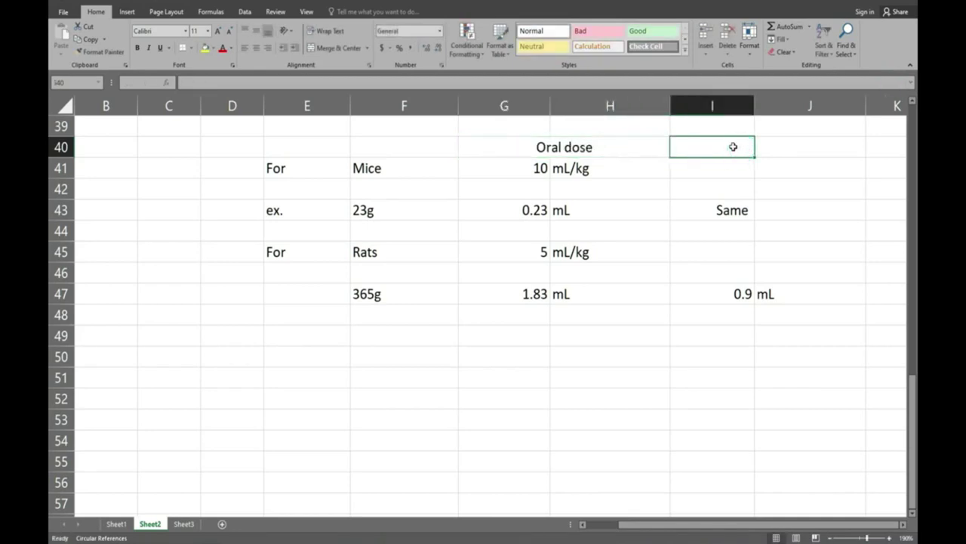
Merge and center cells I40 and J40 and enter the heading i.p. dose.
drag(733, 146, 789, 149)
key(alt+h)
key(m)
key(c)
click(741, 148)
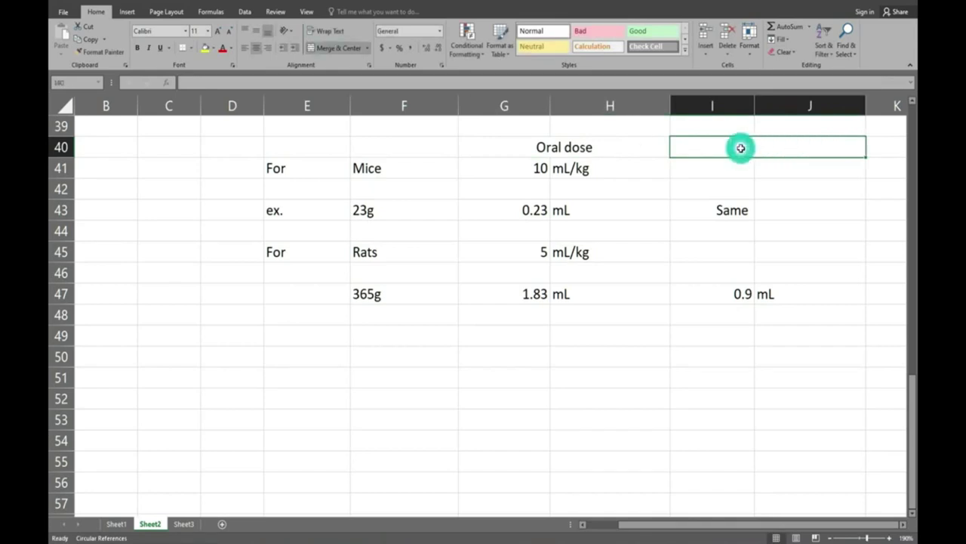
text(i.)
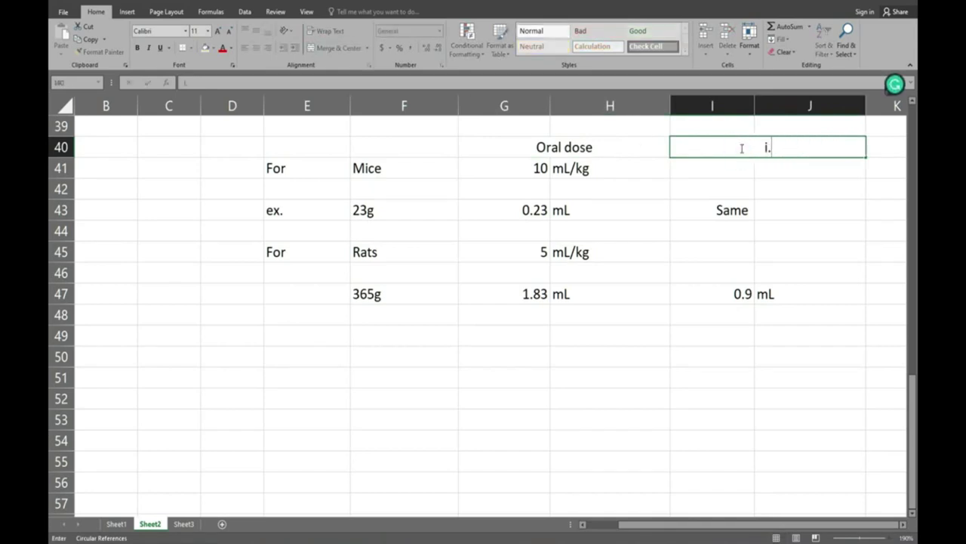
text(p. dose)
Enter the label Body weight in F46 above the rat weight.
click(372, 273)
text(Body)
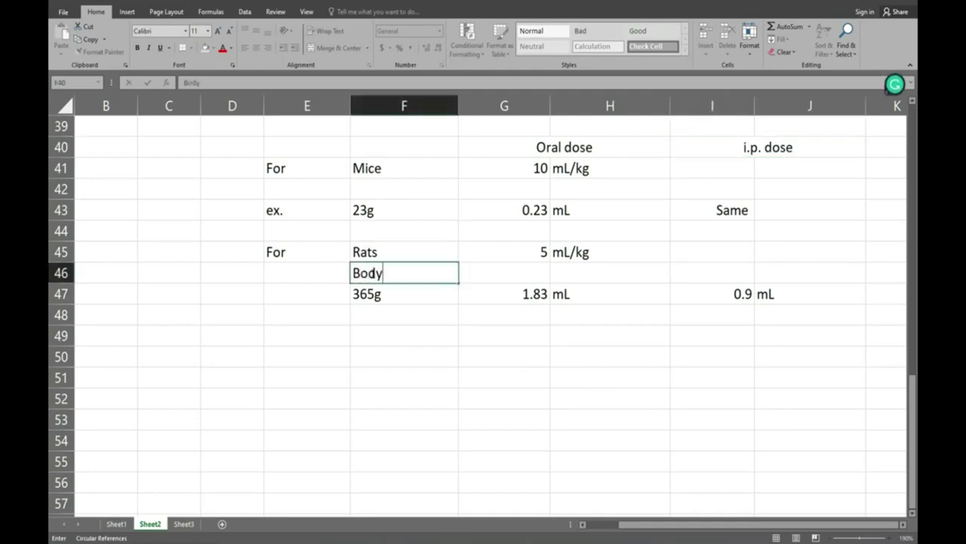
text( weight)
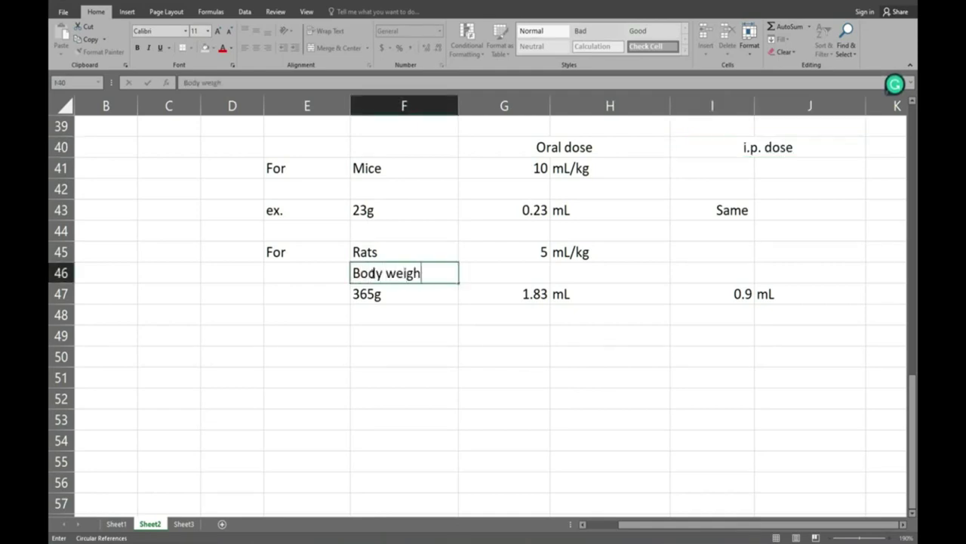
click(382, 319)
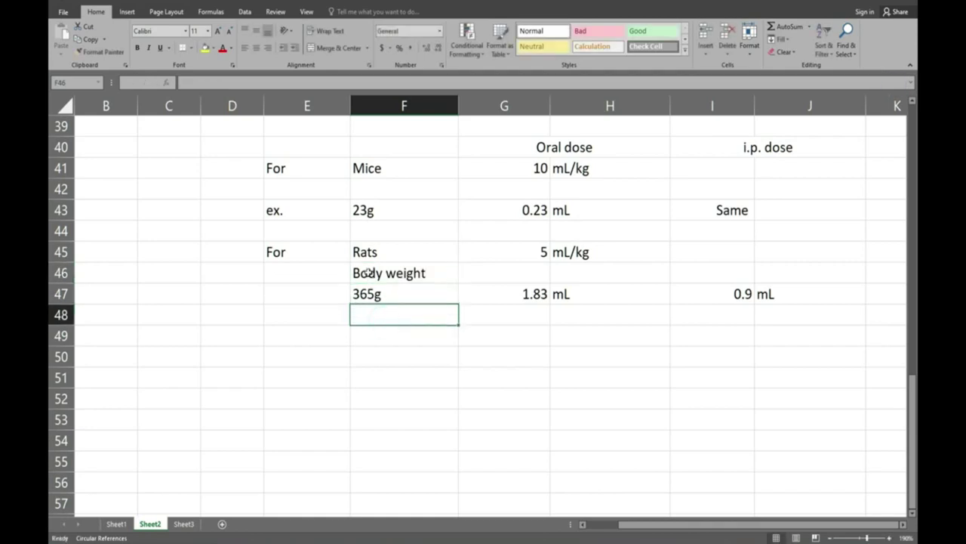
Copy the Body weight label from F46 to F42 above the mouse weight.
click(399, 275)
key(ctrl+c)
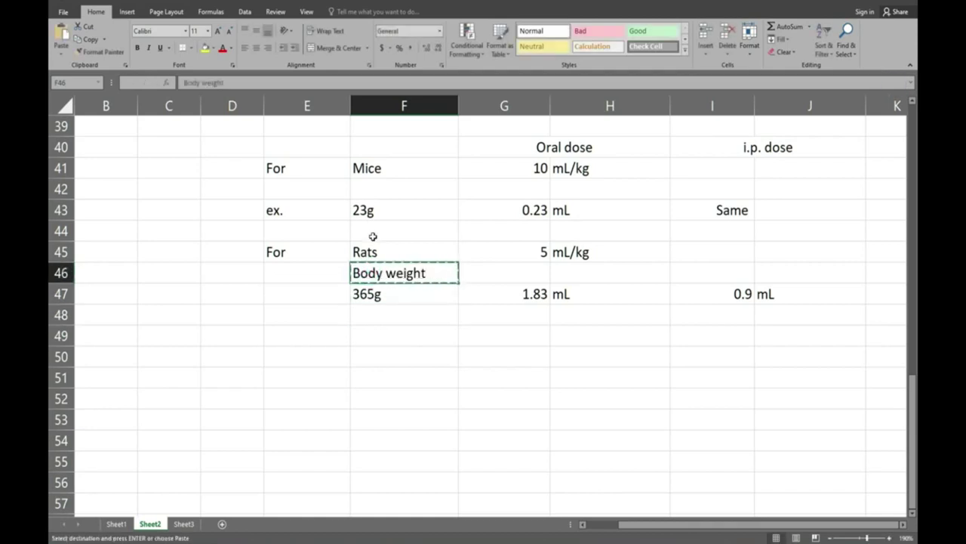
click(373, 191)
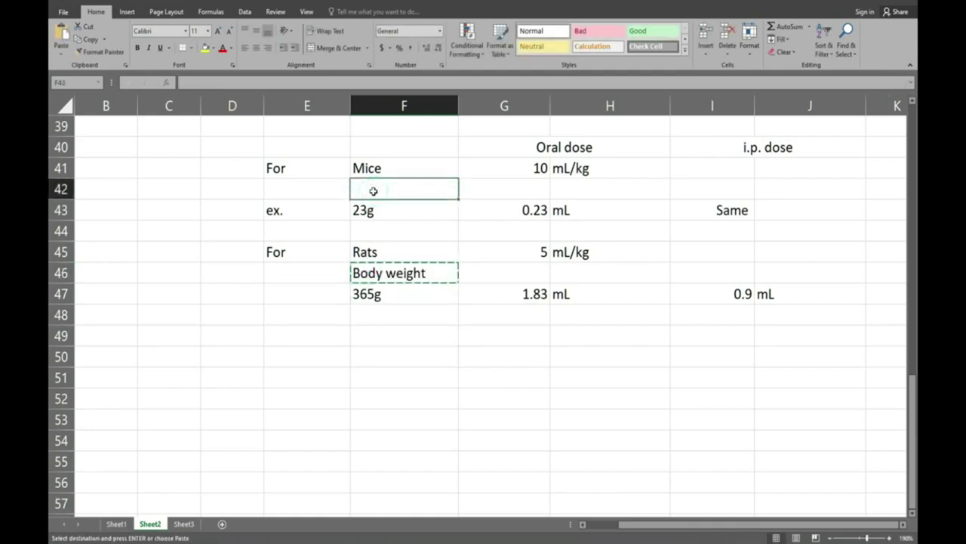
key(ctrl+v)
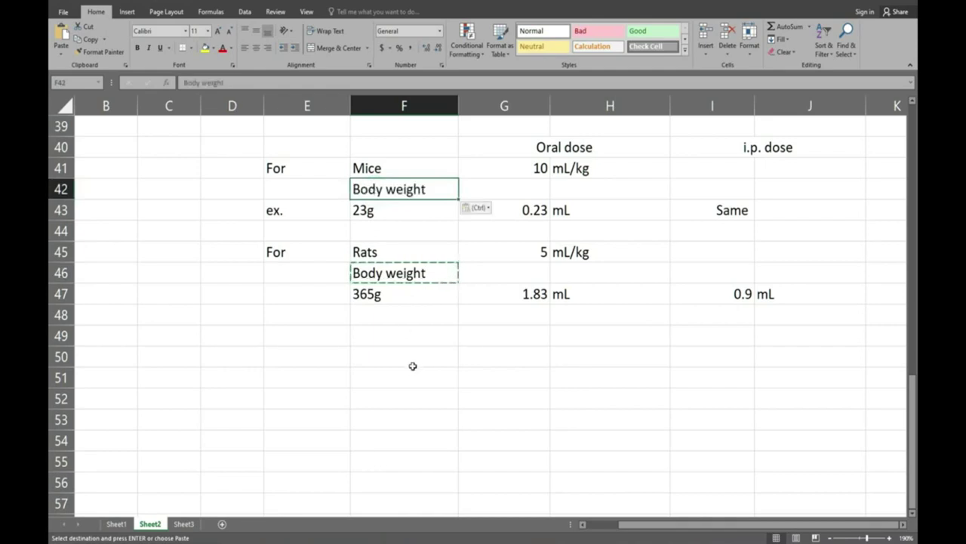
click(412, 365)
Apply all borders to the oral and i.p. dose table in G40:J47.
drag(501, 146, 572, 287)
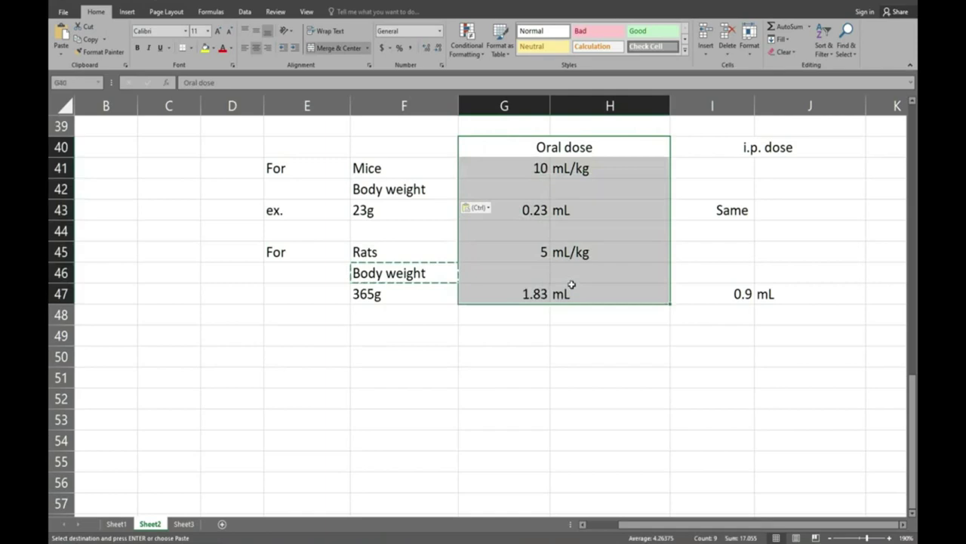
click(183, 48)
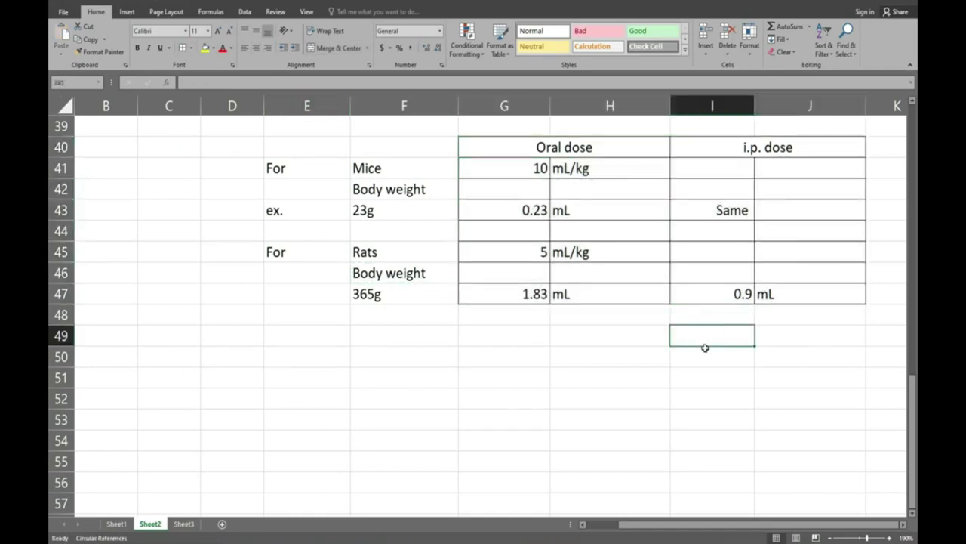